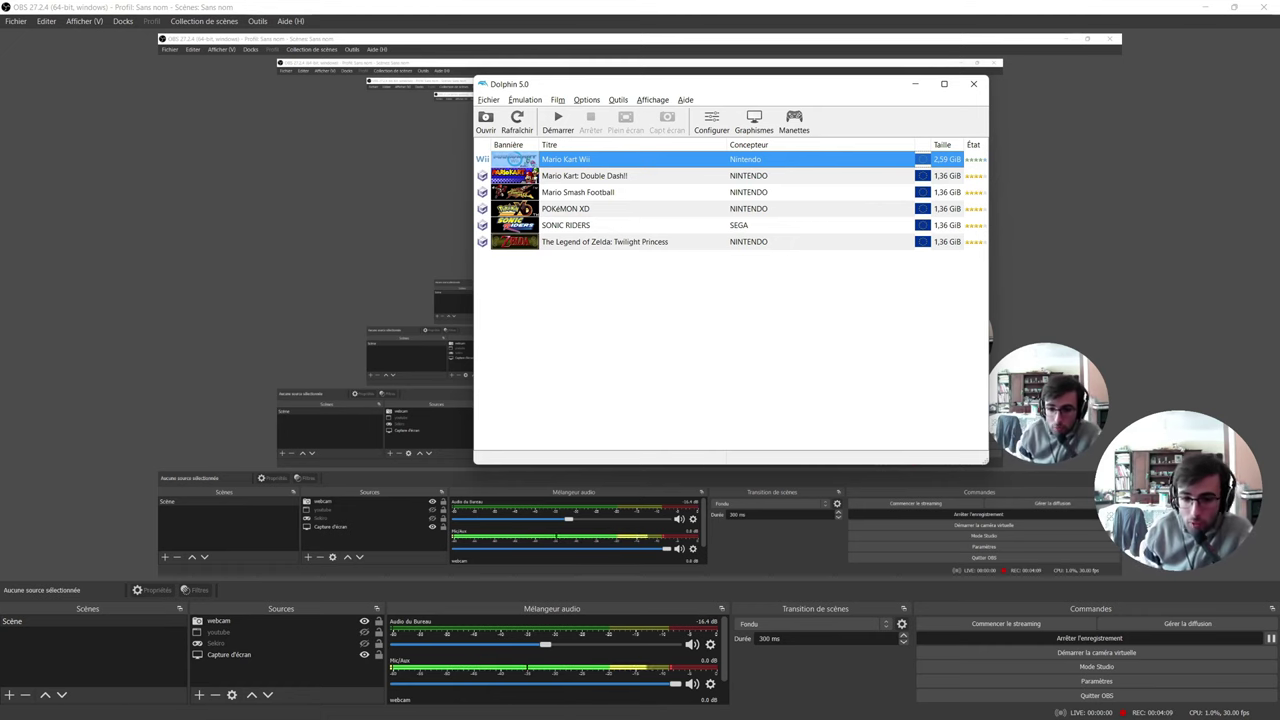
Switch to Chrome and open YouTube in a new tab through a web search for "yt".
key(super)
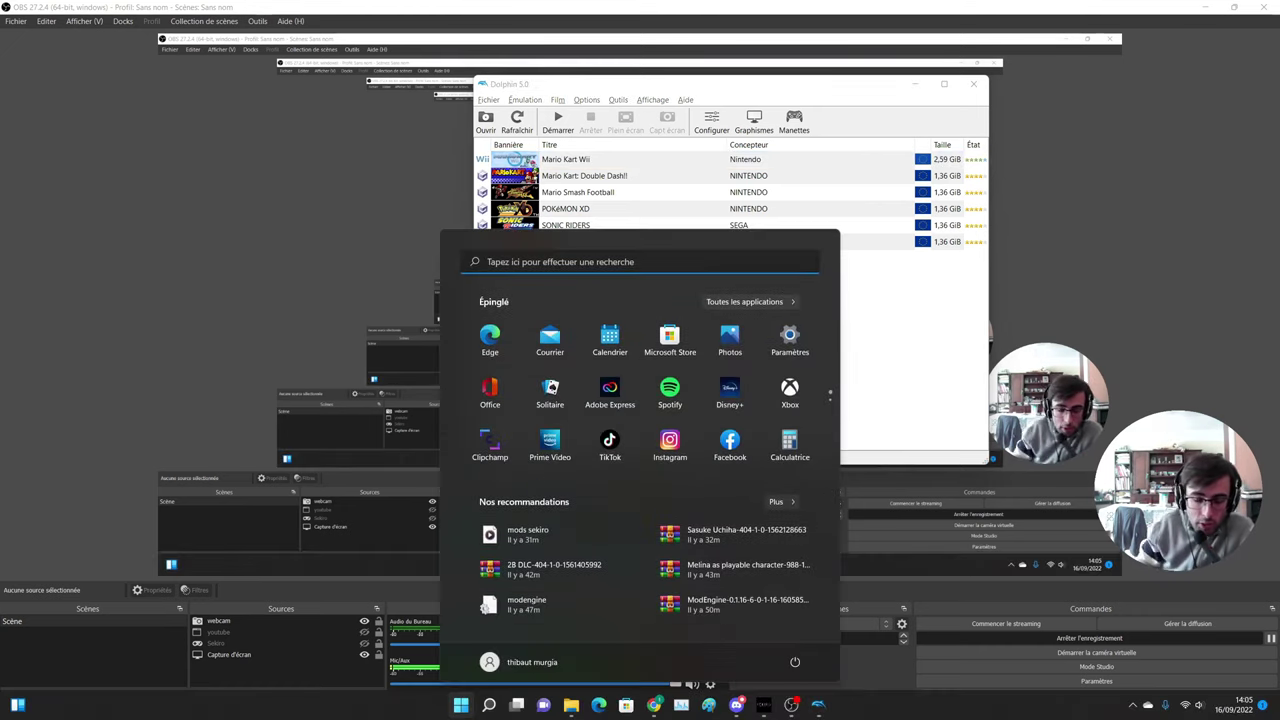
click(653, 705)
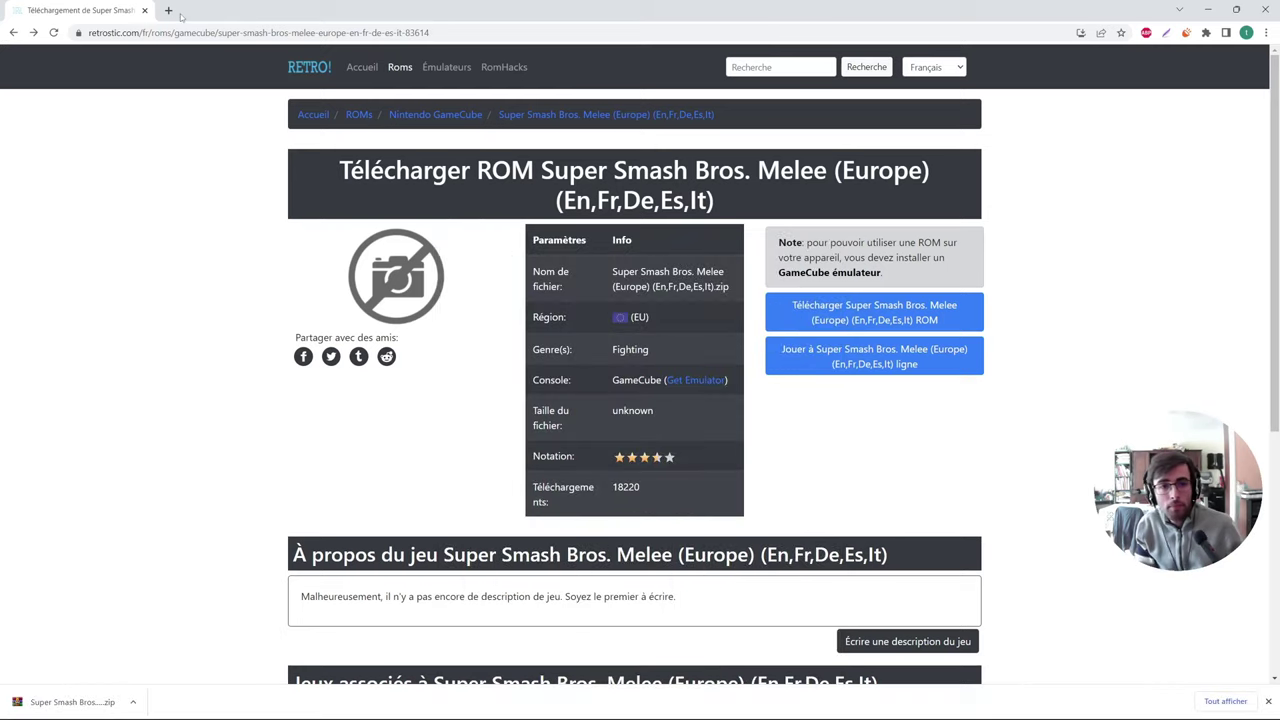
click(180, 14)
text(yt)
key(Return)
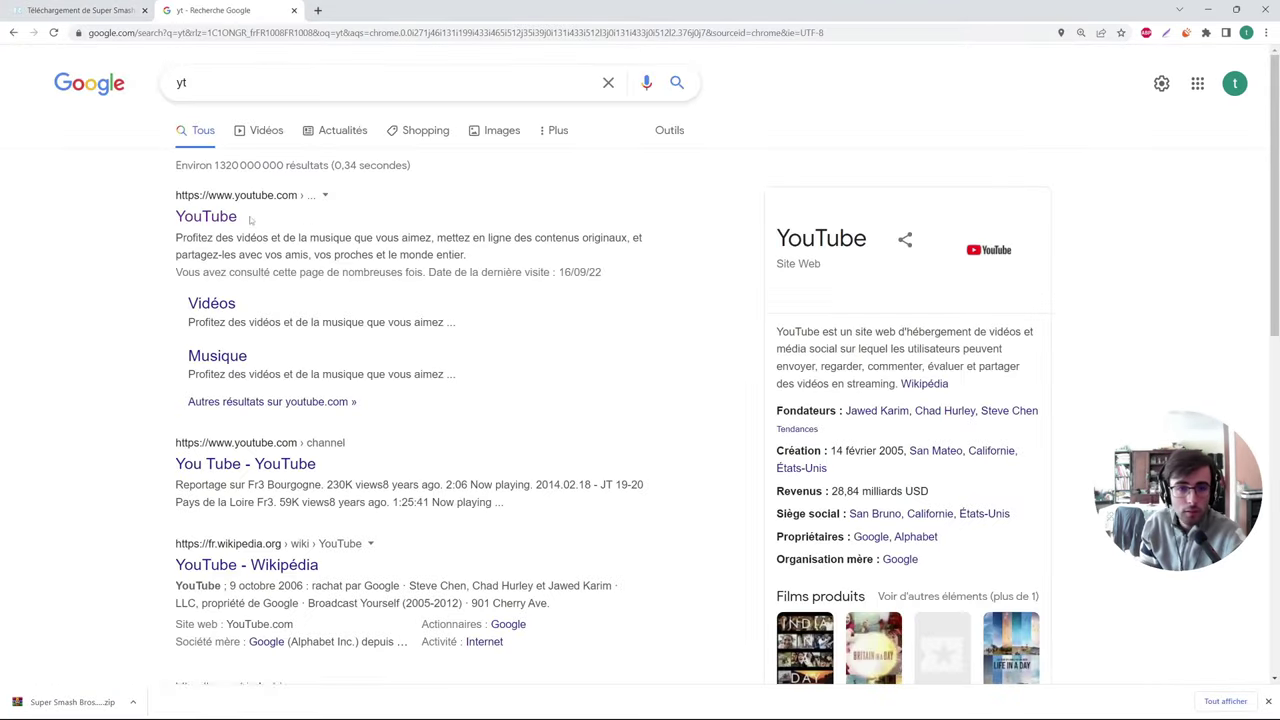
click(208, 217)
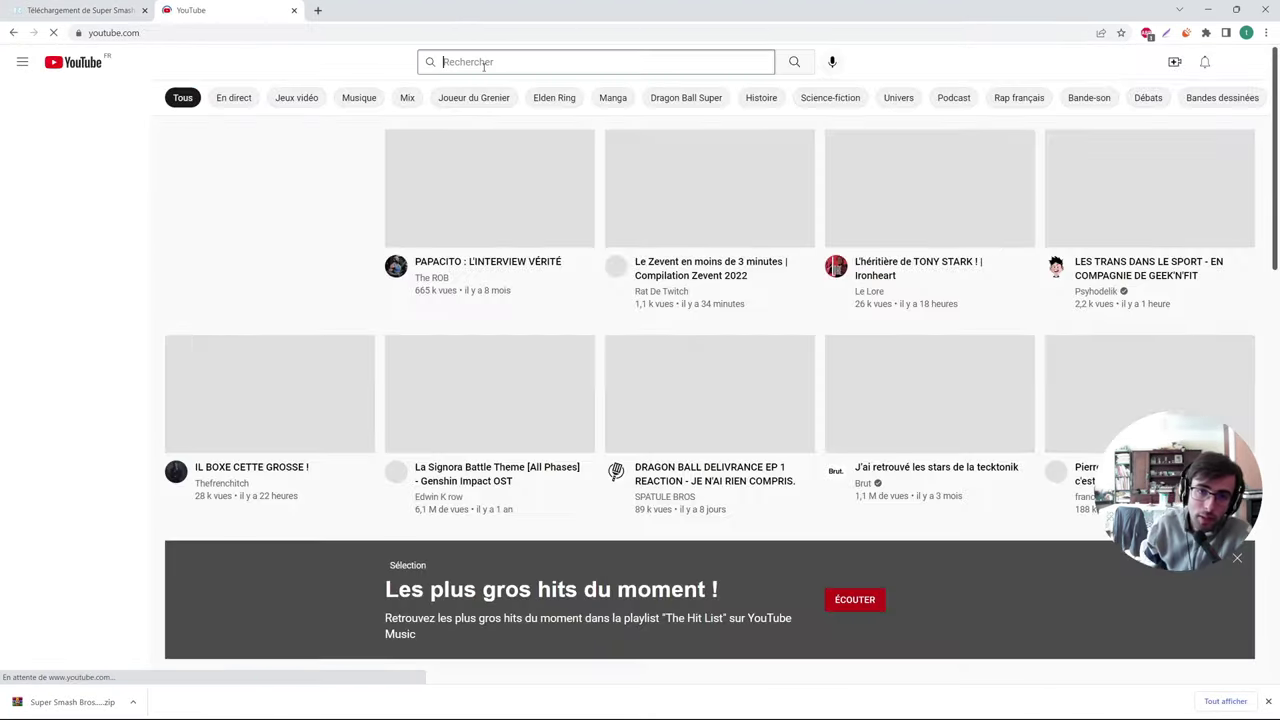
Search YouTube for "one piece unlimited cruse fishing dolphin".
click(483, 66)
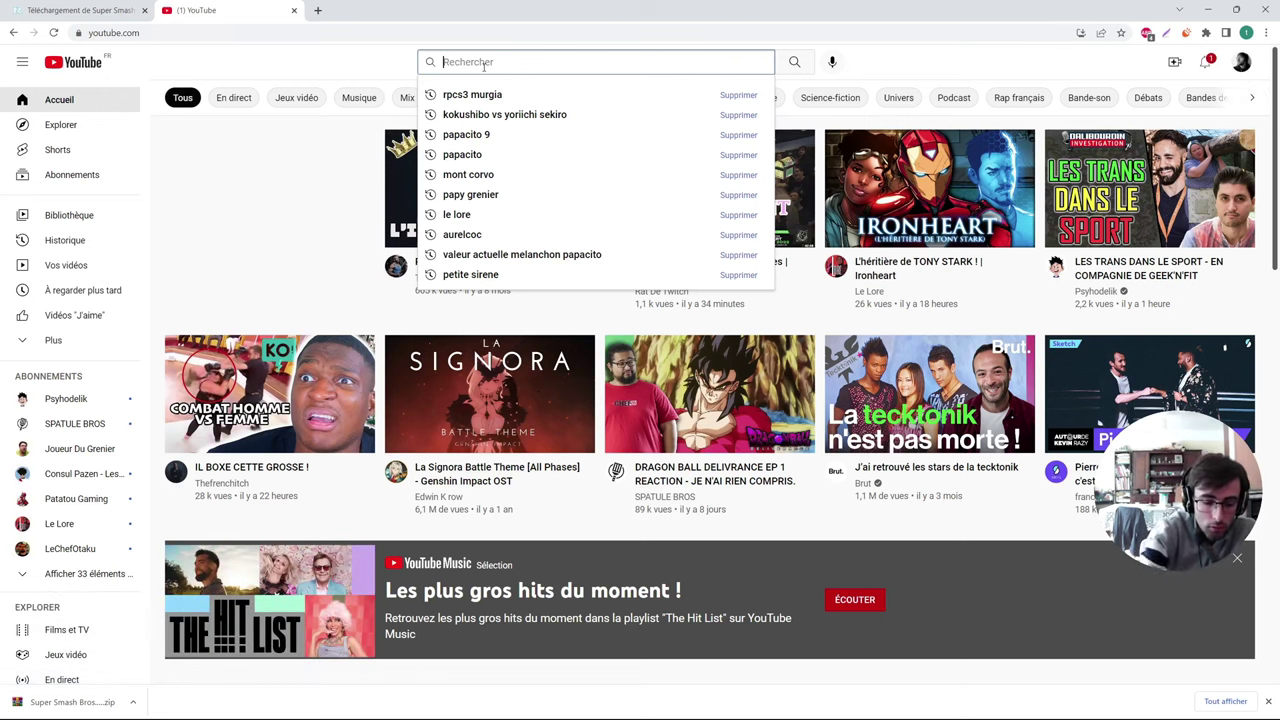
text(one piece ul)
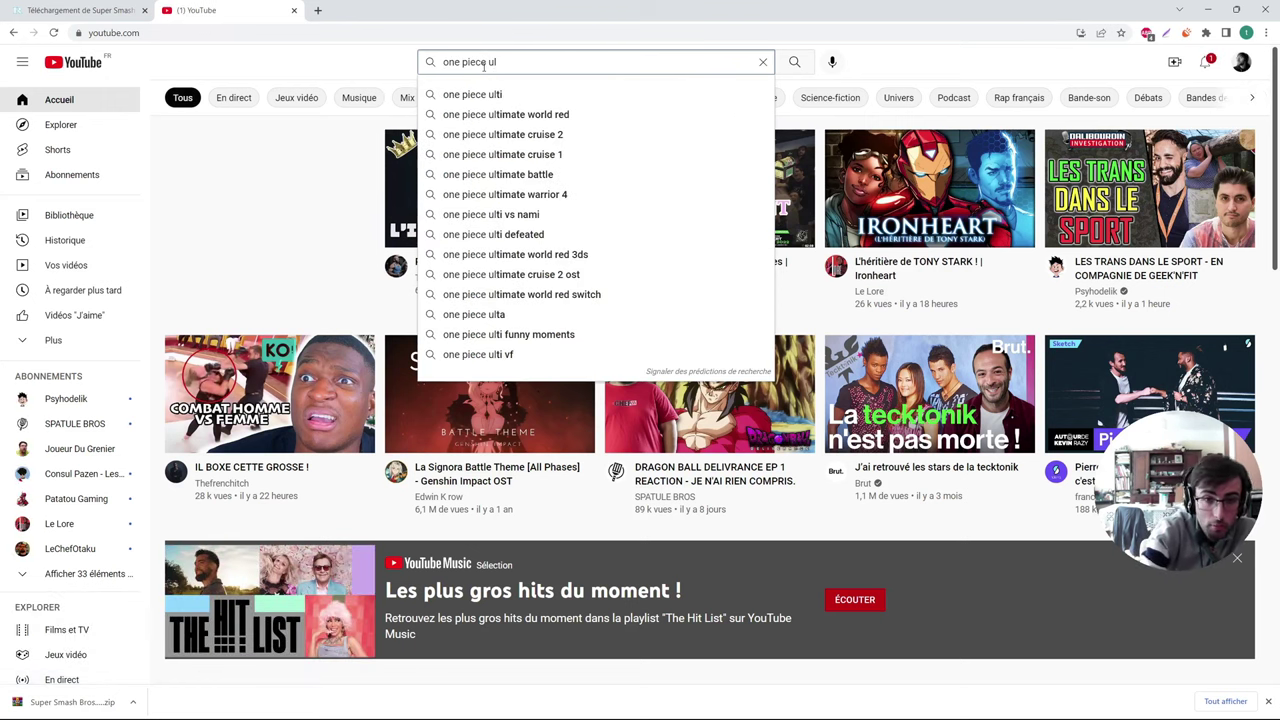
key(BackSpace)
key(BackSpace)
text(unli)
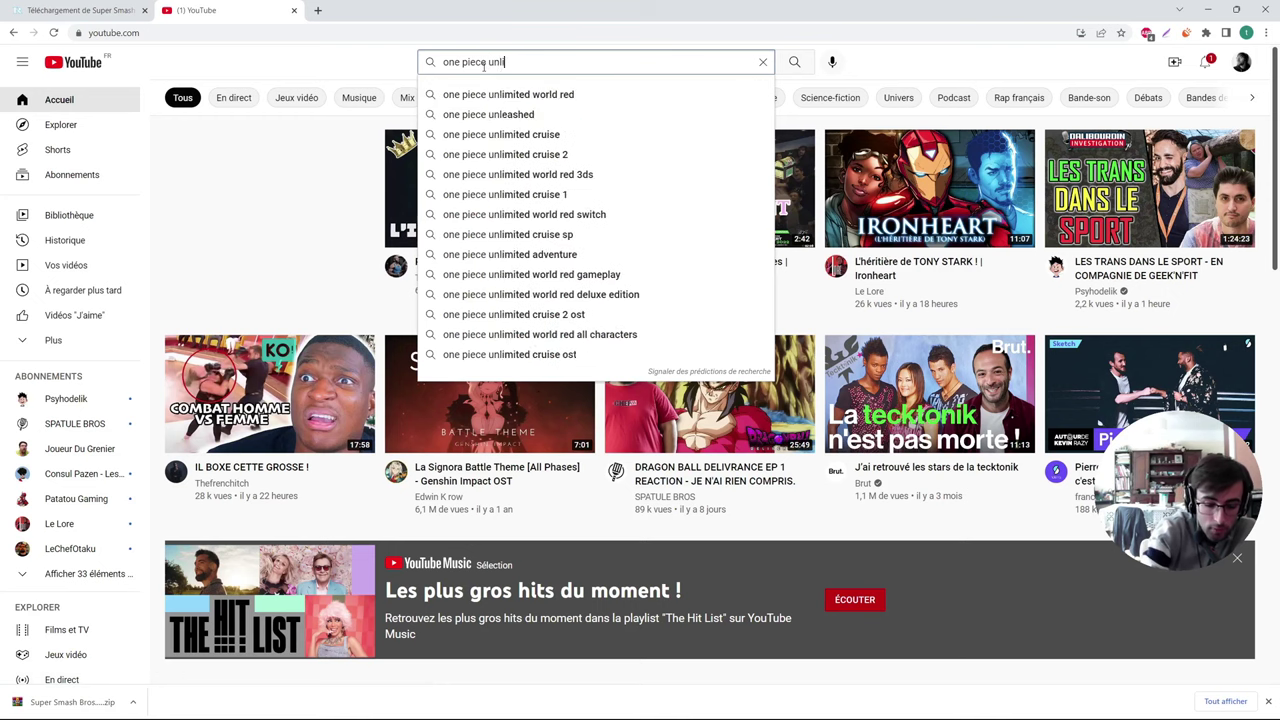
text(mited cruse )
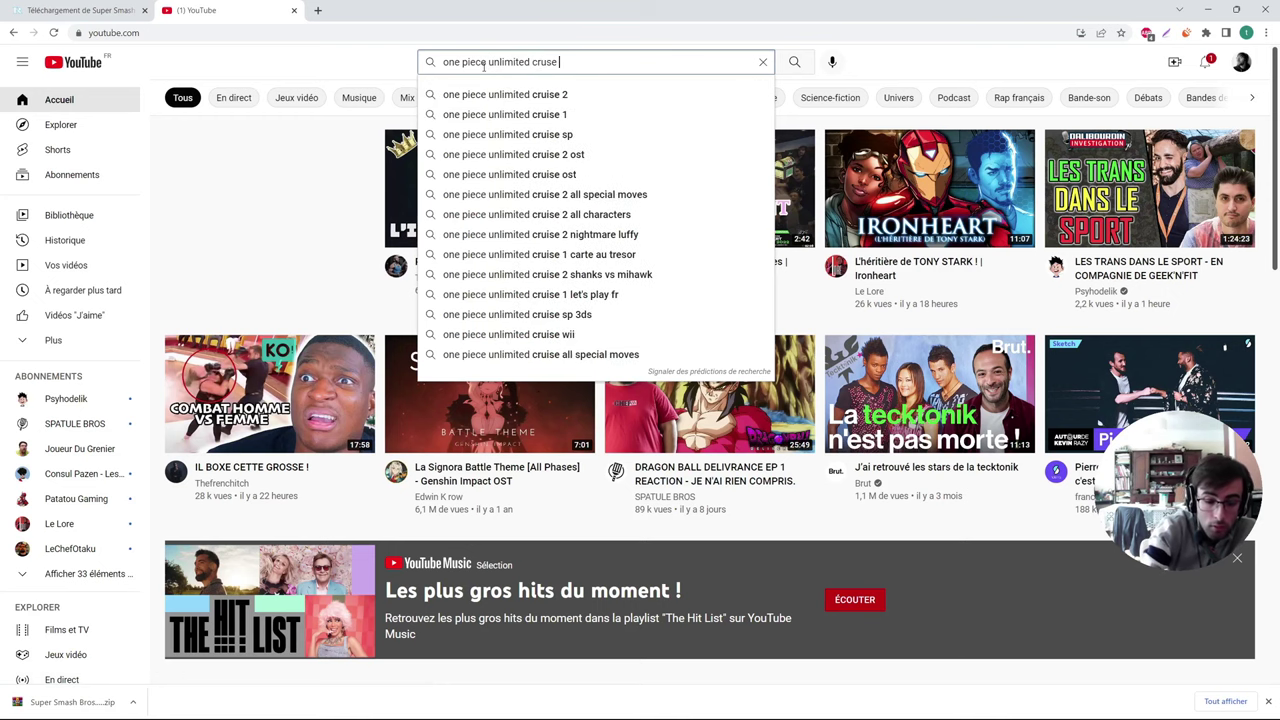
text(fishing)
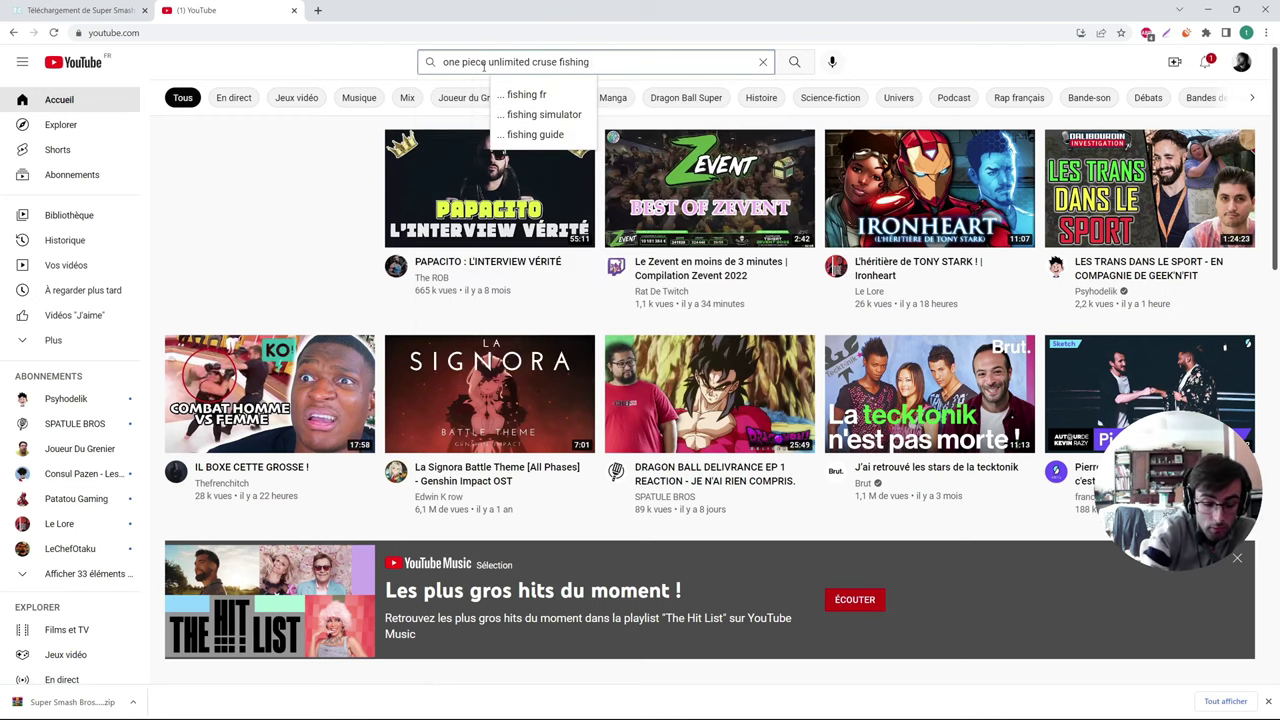
text( dolphin)
key(Return)
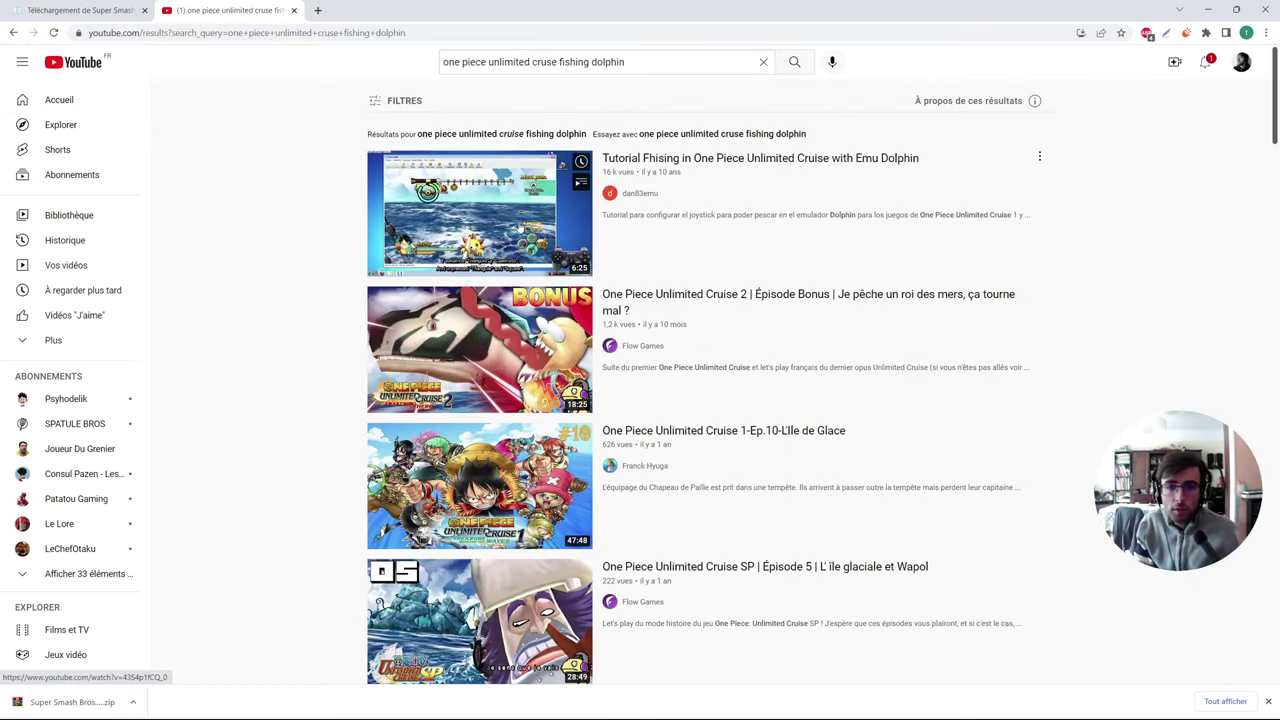
Watch "Tutorial Fhising in One Piece Unlimited Cruise with Emu Dolphin", skipping ahead to the Wiimote configuration, and close its tab.
click(477, 201)
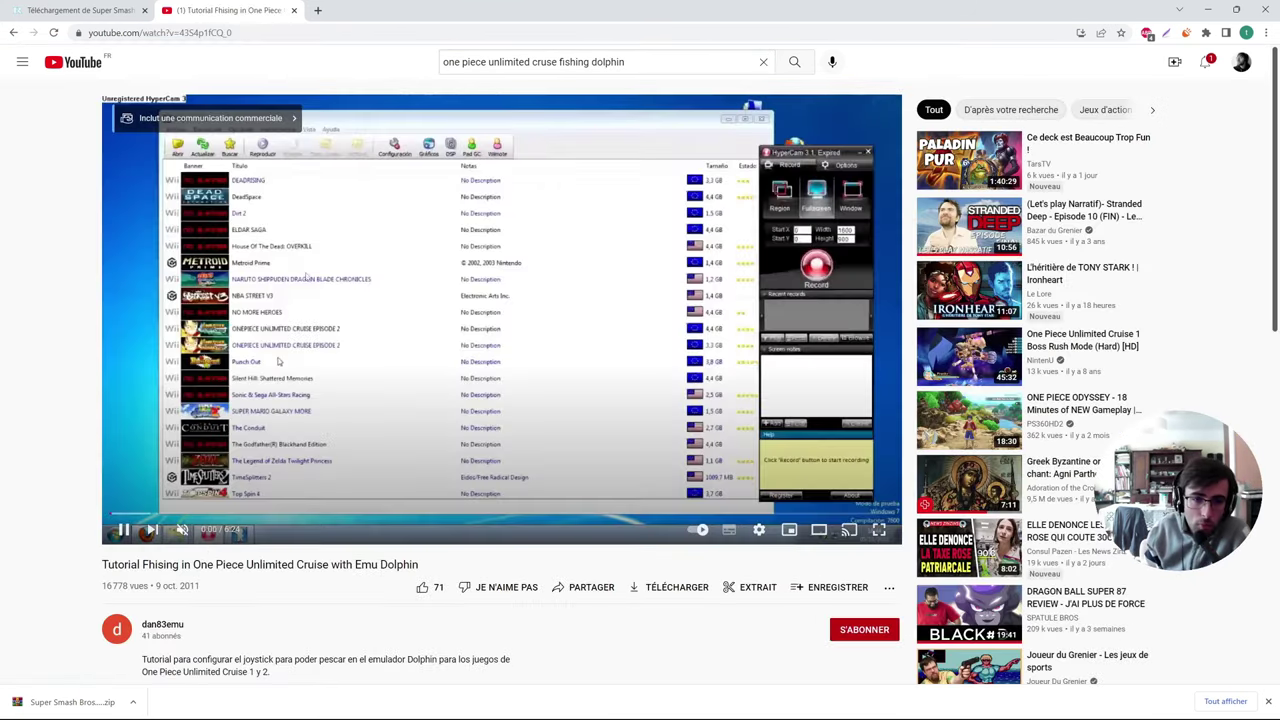
click(204, 513)
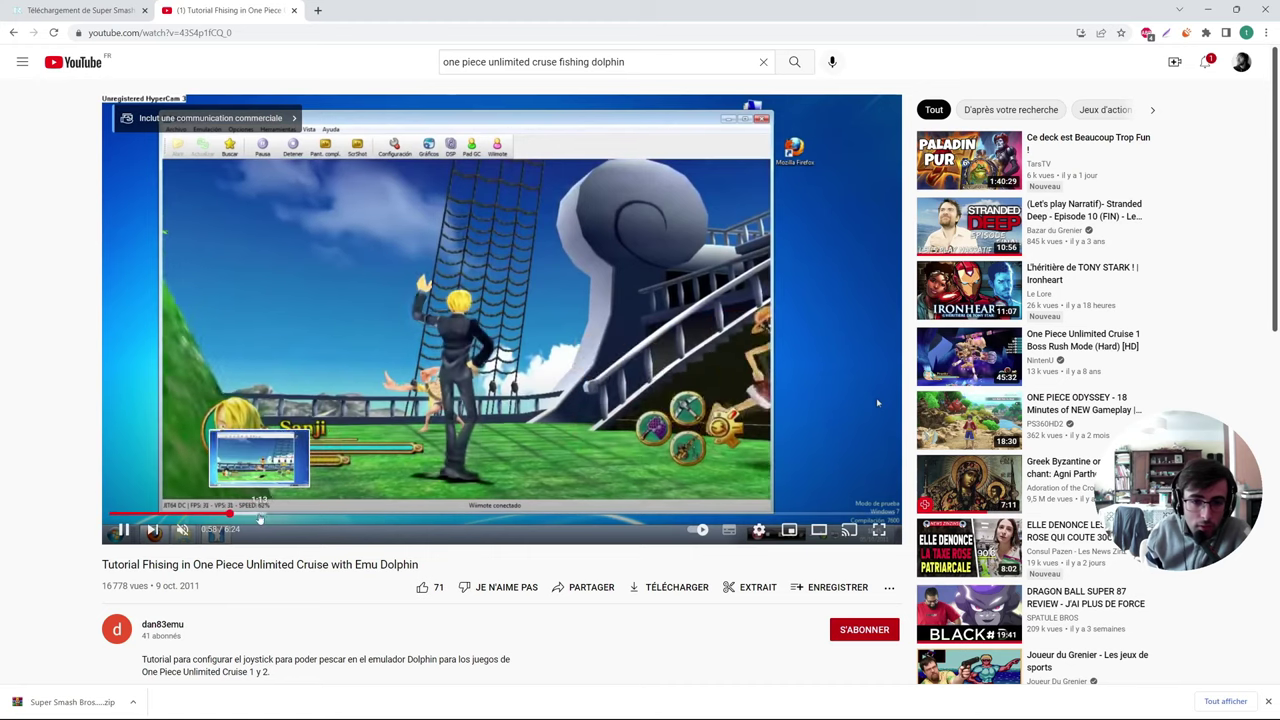
click(256, 514)
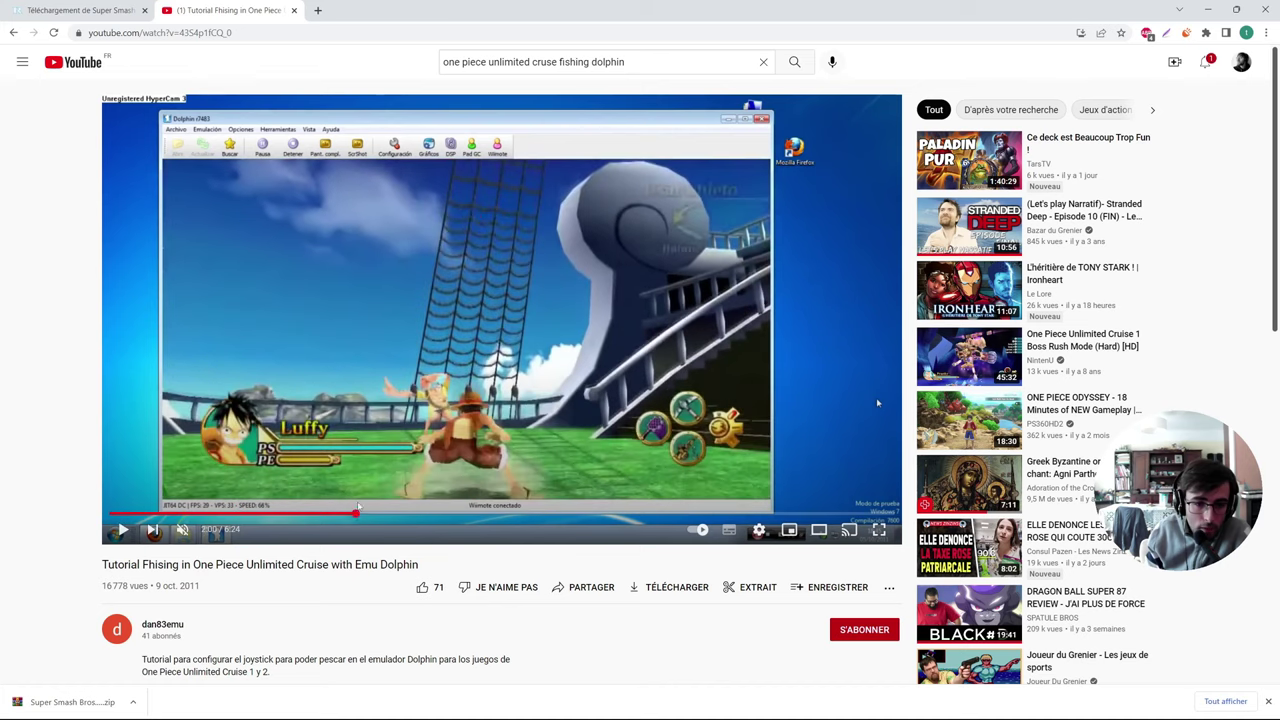
click(353, 510)
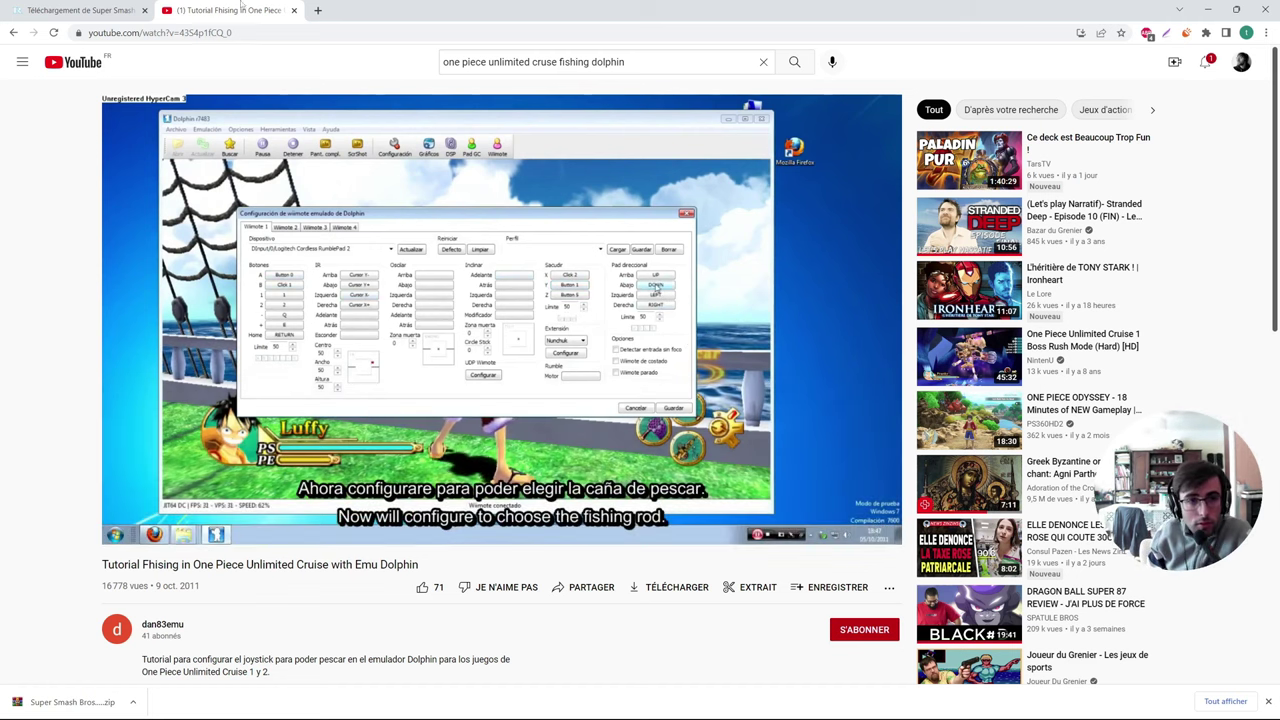
click(295, 11)
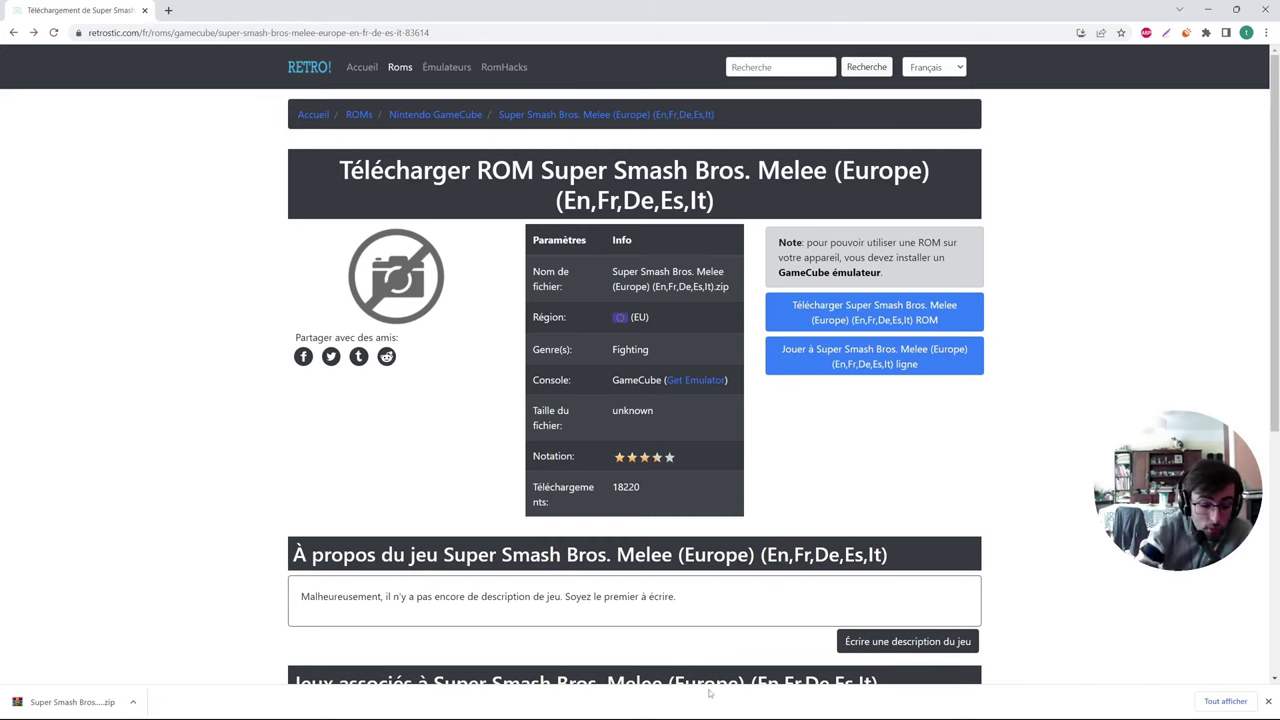
Open the downloaded Super Smash Bros. Melee zip archive and examine the ISO file inside.
key(super)
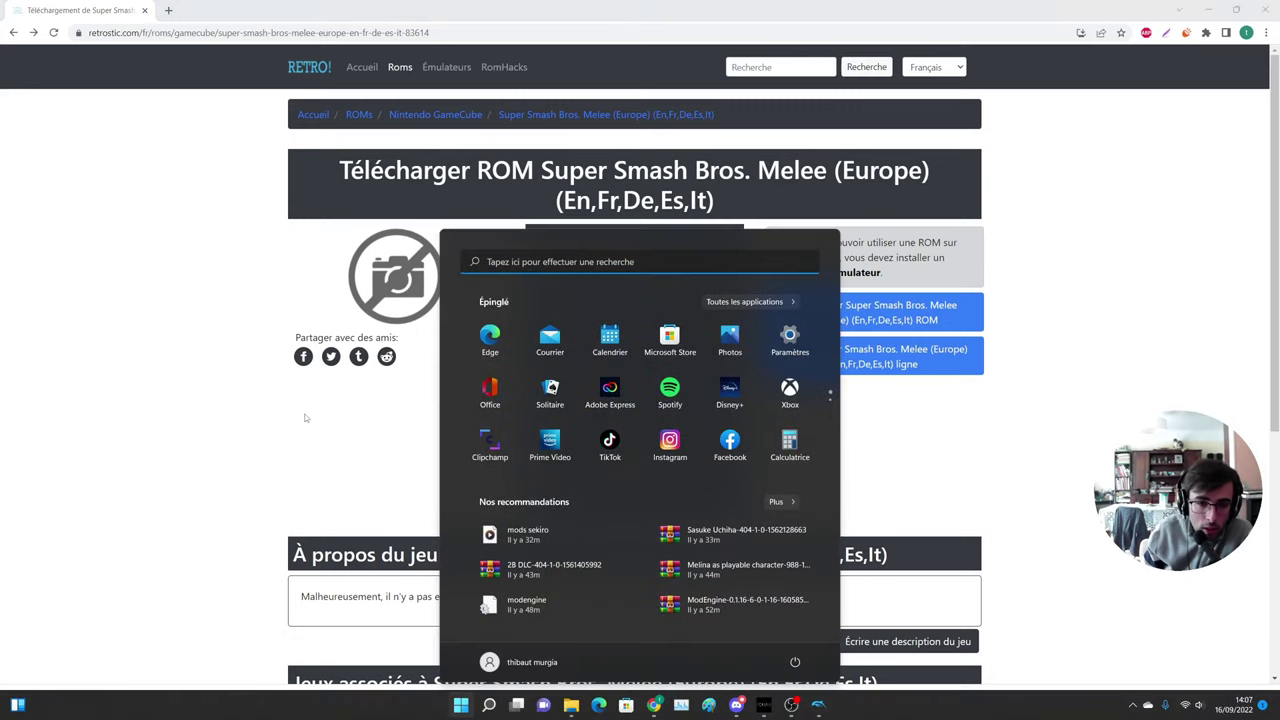
key(super)
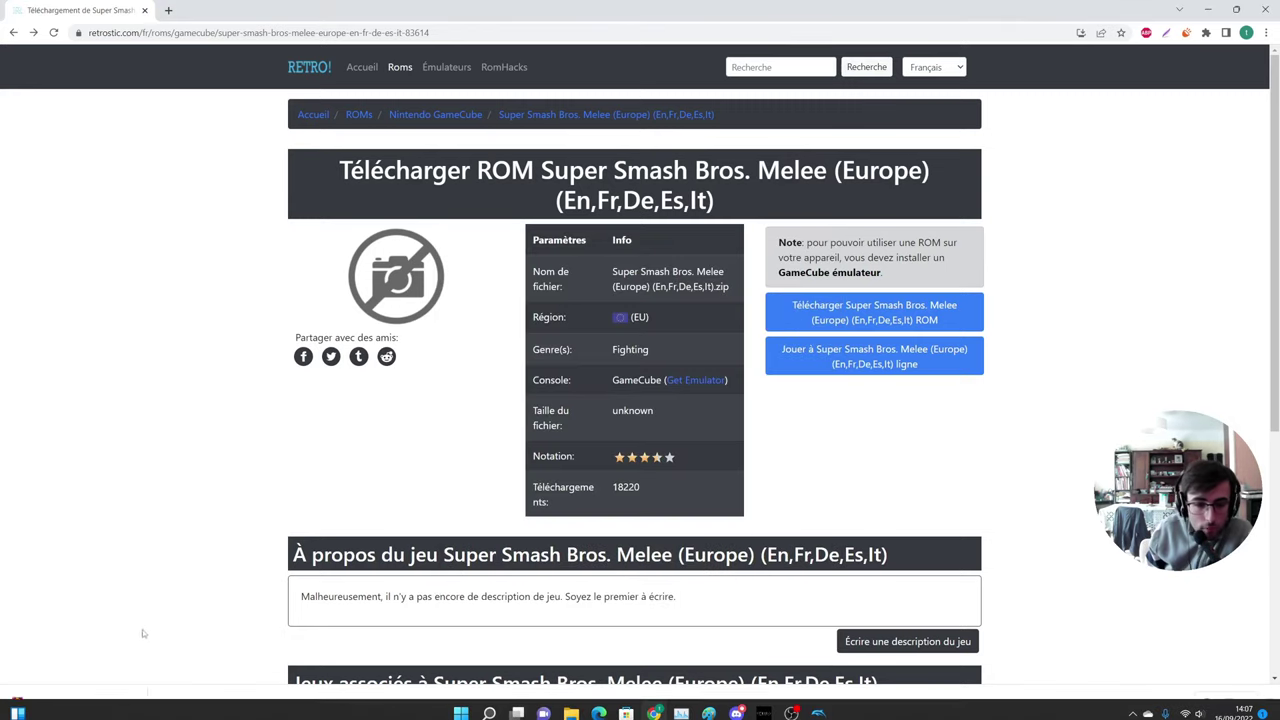
click(112, 701)
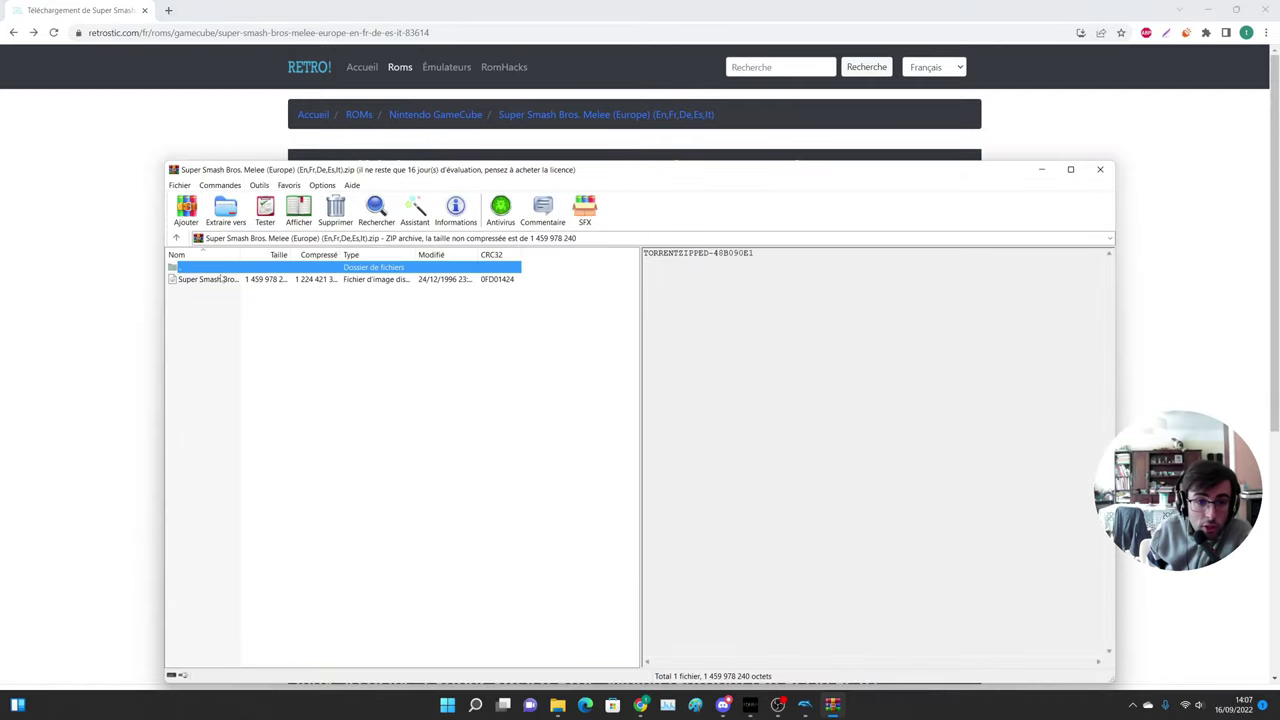
click(220, 280)
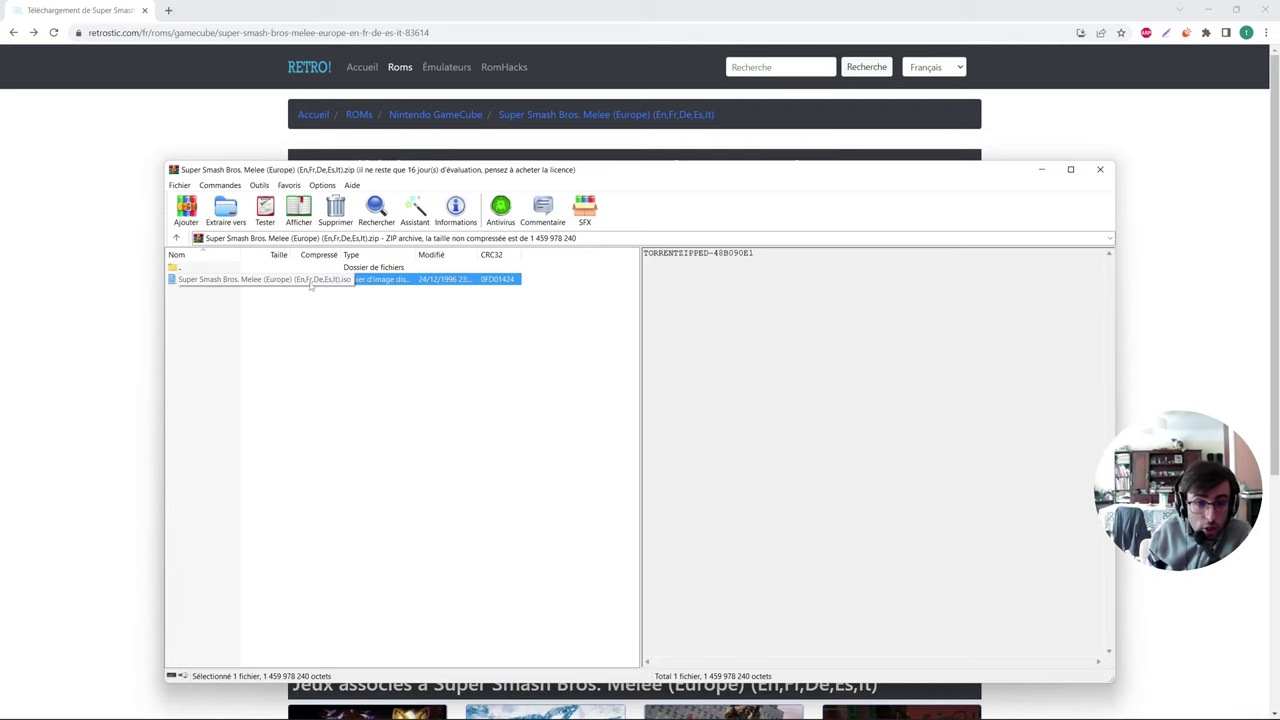
click(328, 332)
key(Down)
click(256, 281)
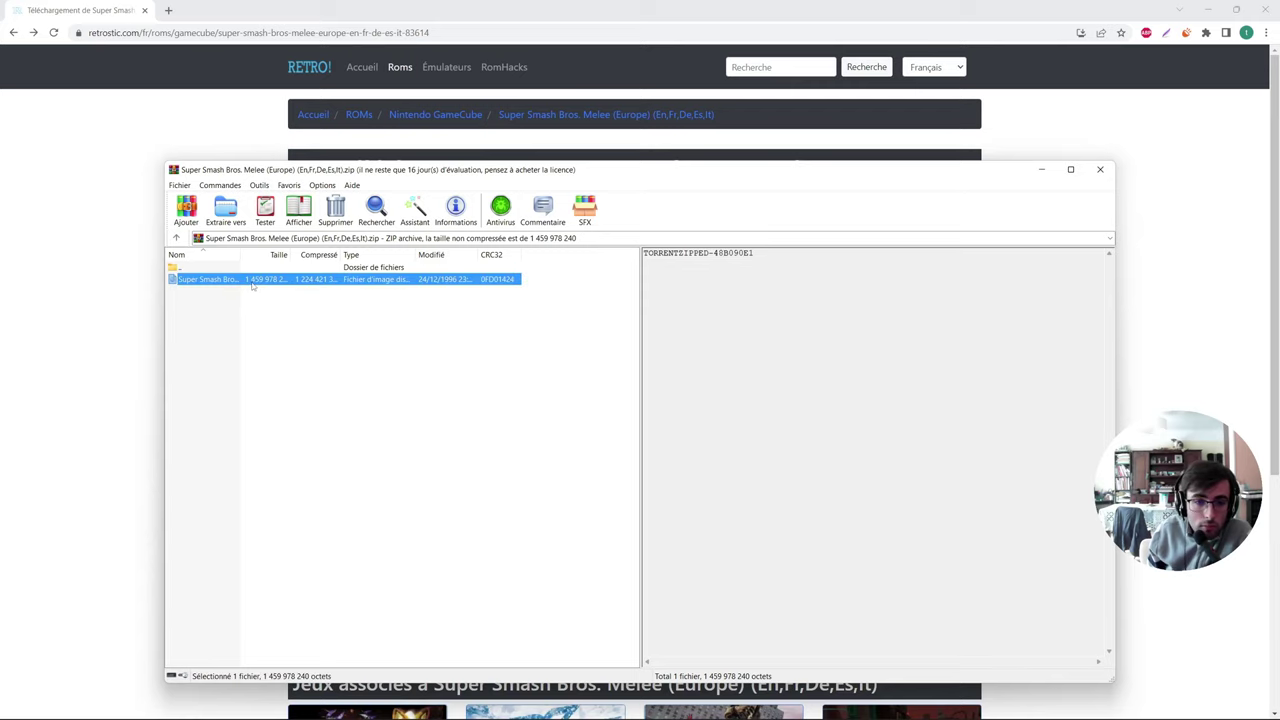
right_click(234, 282)
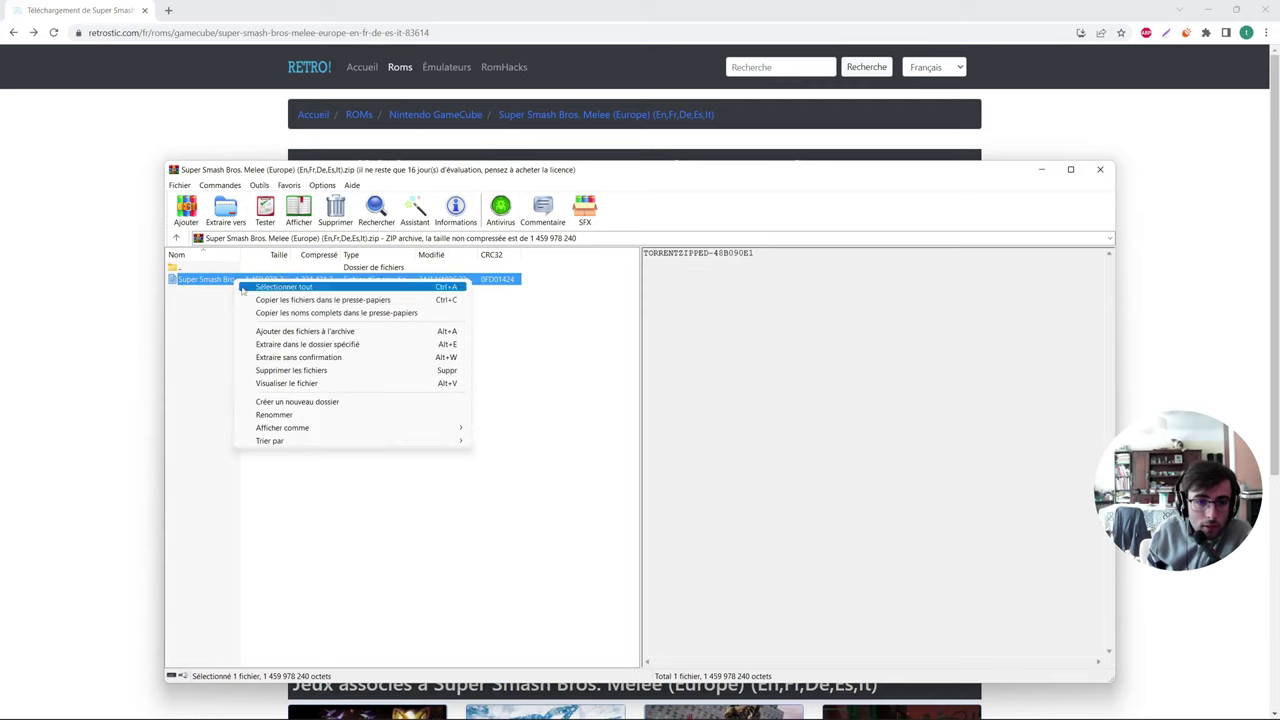
click(190, 299)
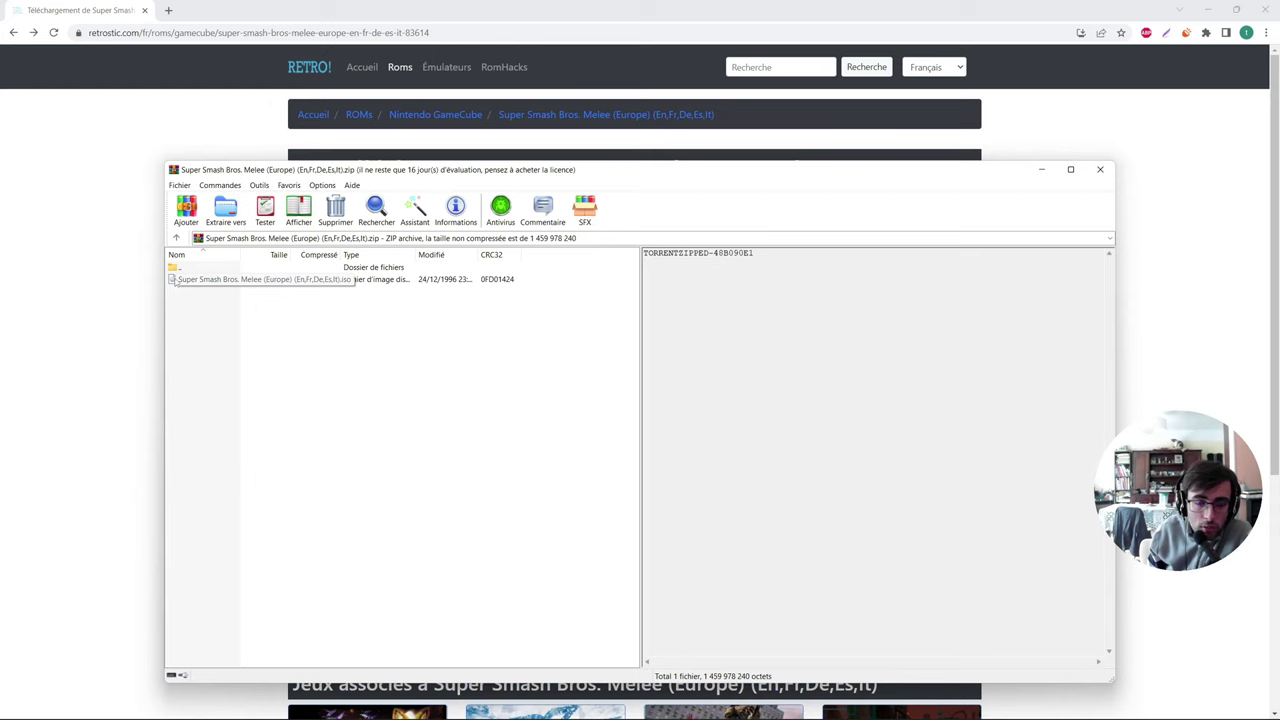
Copy the Super Smash Bros. Melee ISO file from the archive to the clipboard.
click(192, 282)
right_click(194, 281)
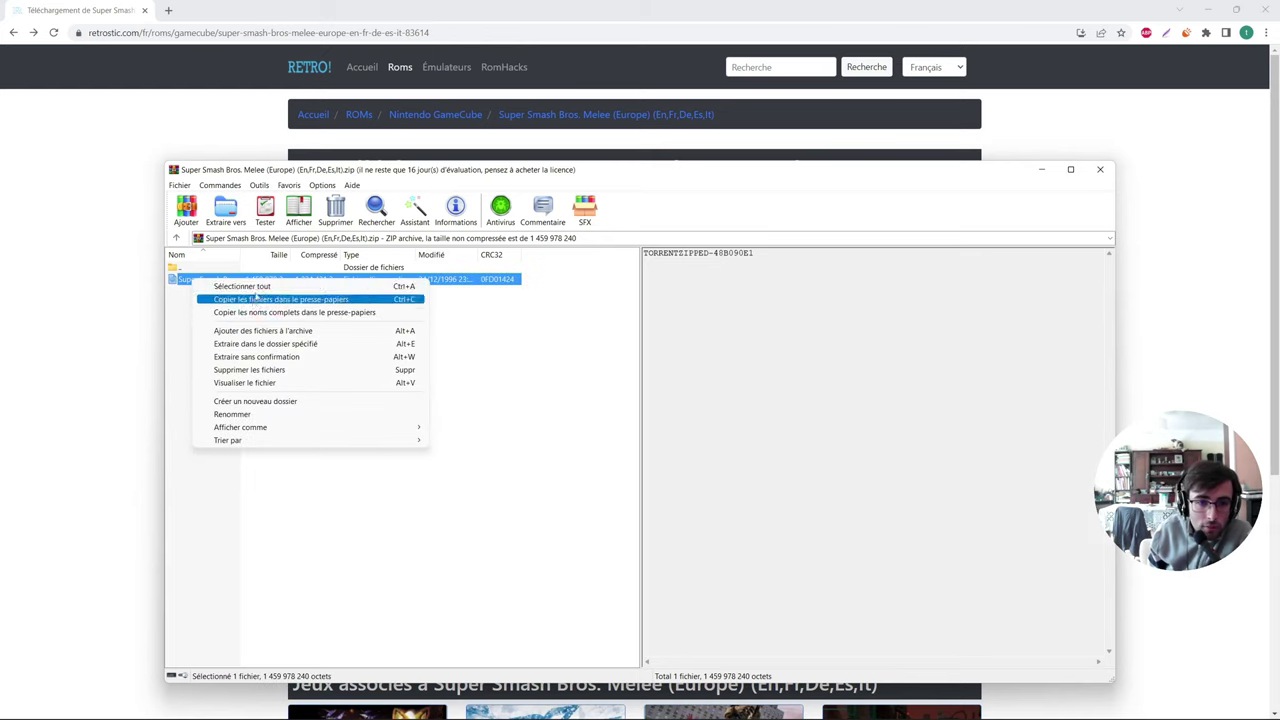
click(201, 276)
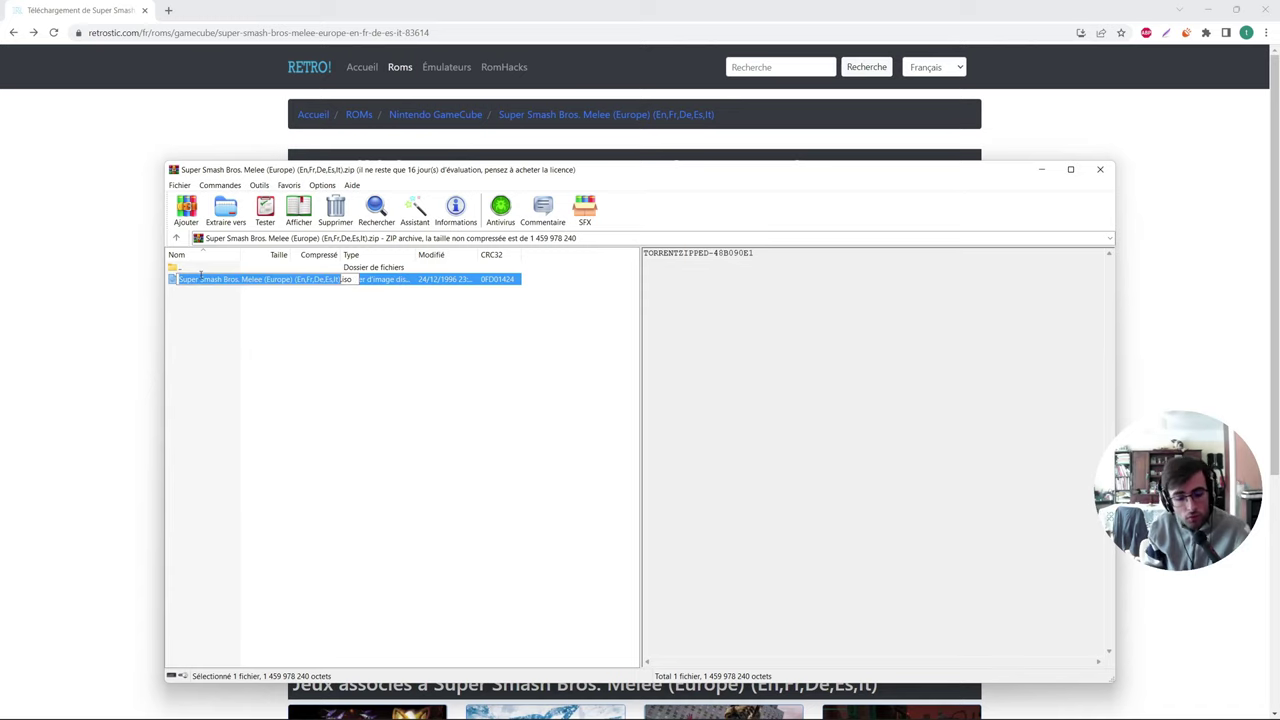
click(243, 309)
double_click(328, 283)
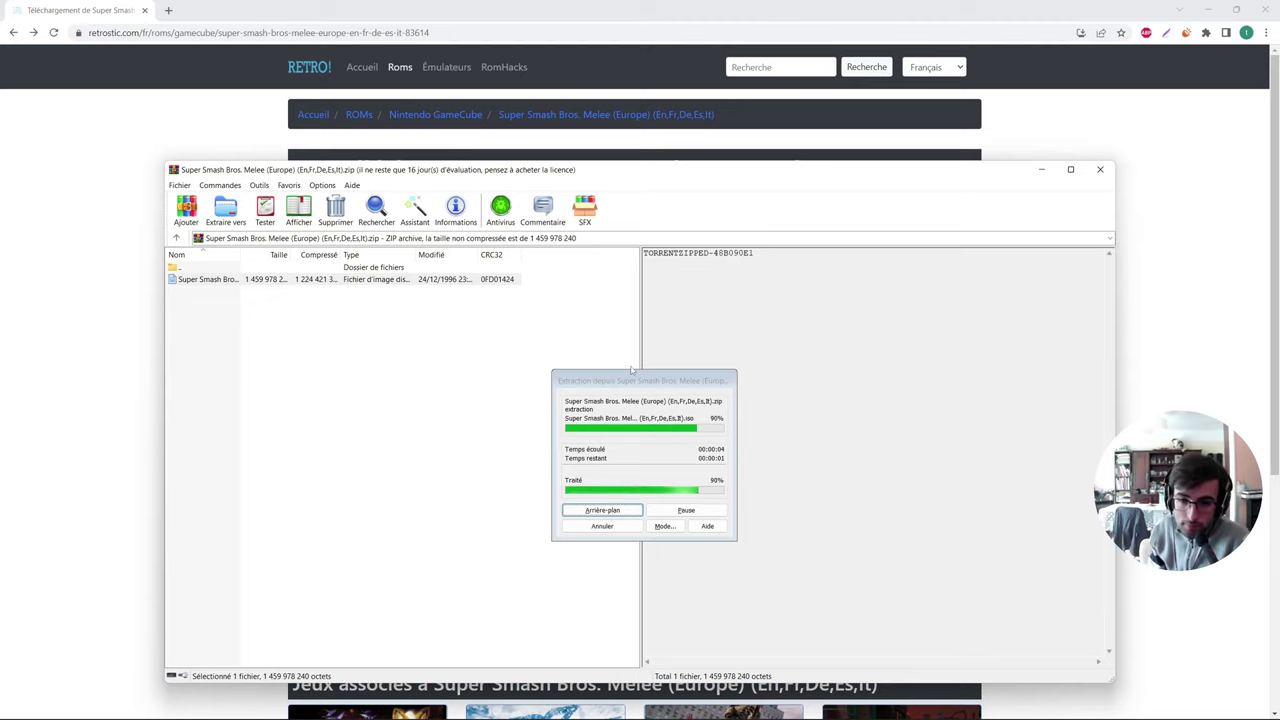
mouse_move(714, 707)
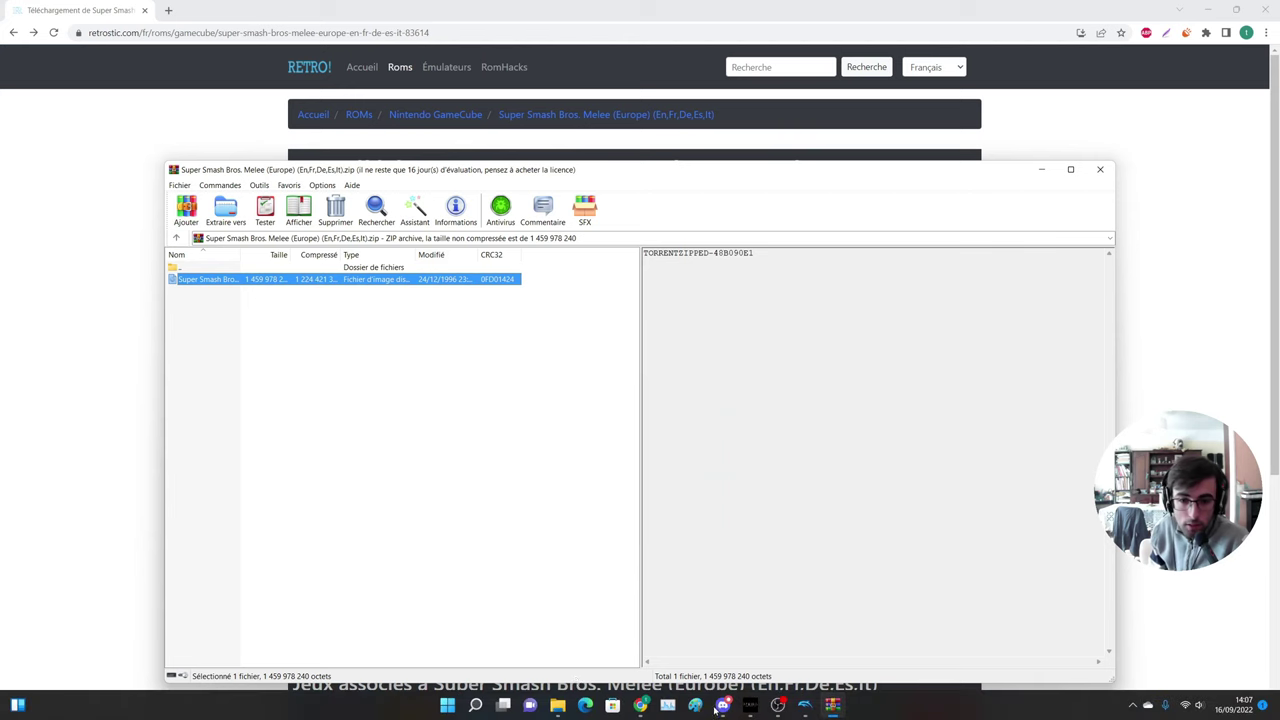
Paste the Super Smash Bros. Melee ISO into the ROM folder on the desktop (Bureau) in File Explorer.
click(557, 705)
click(586, 191)
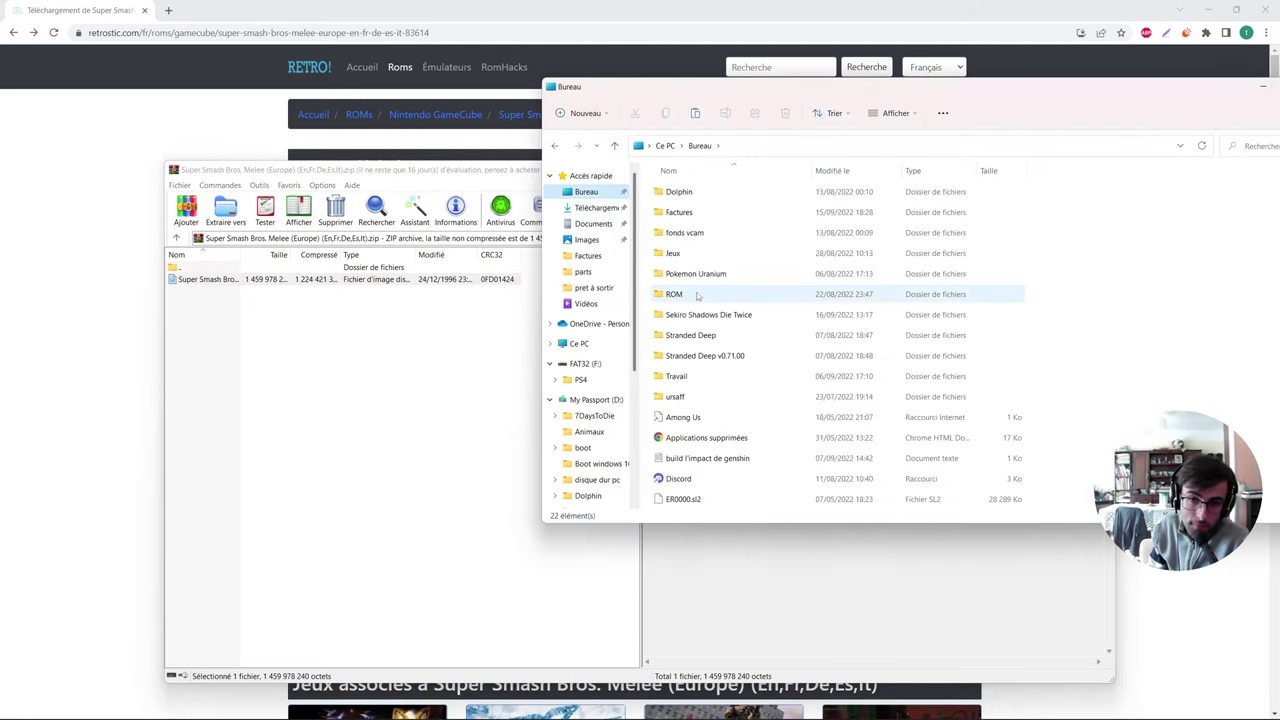
double_click(697, 294)
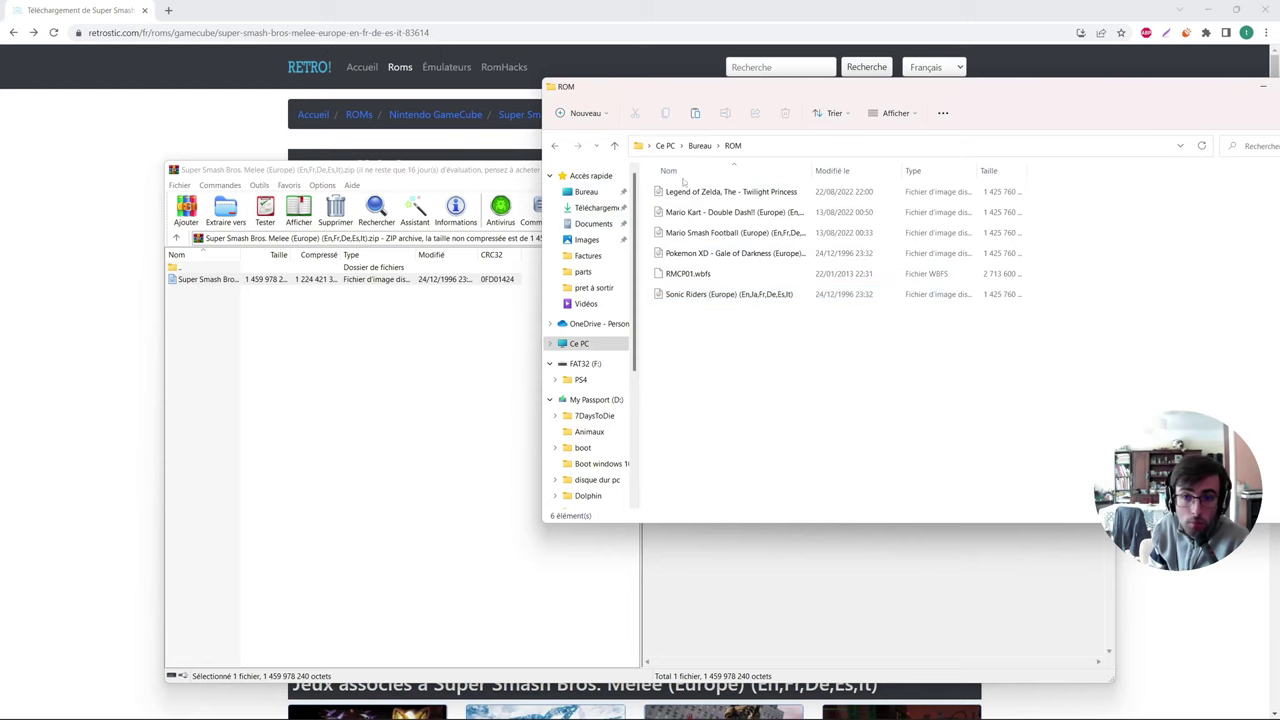
click(707, 279)
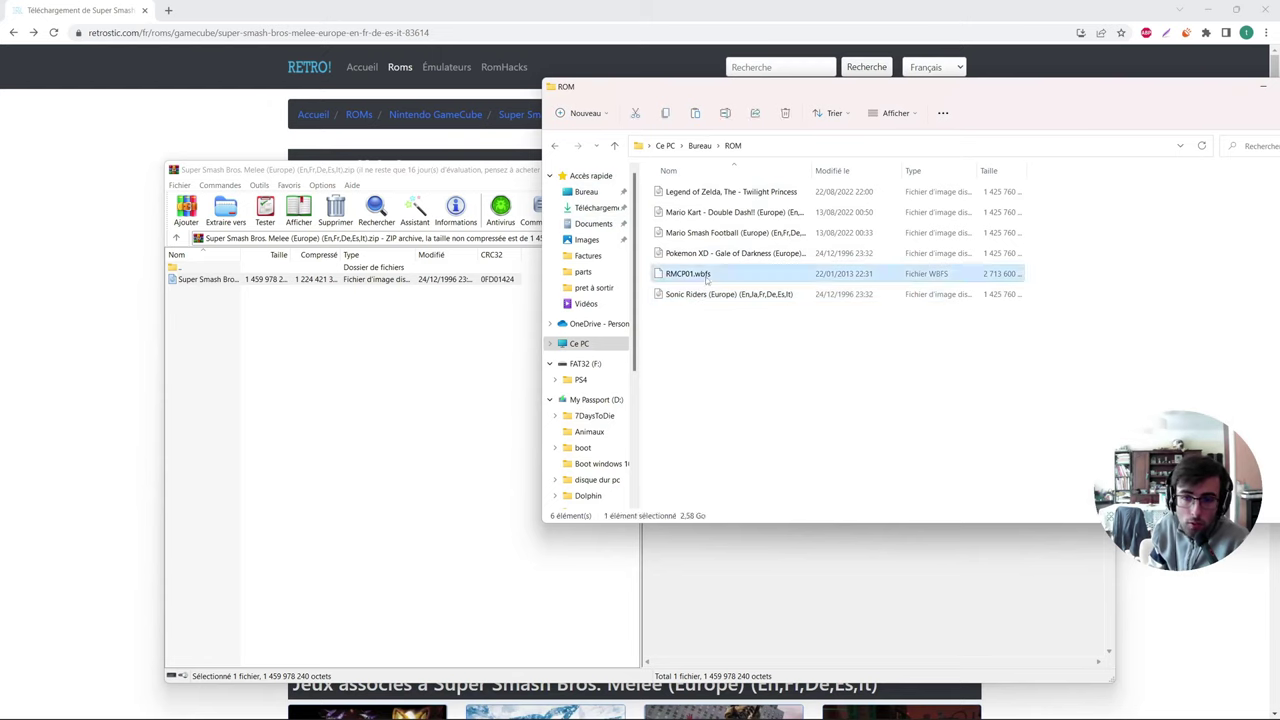
click(715, 324)
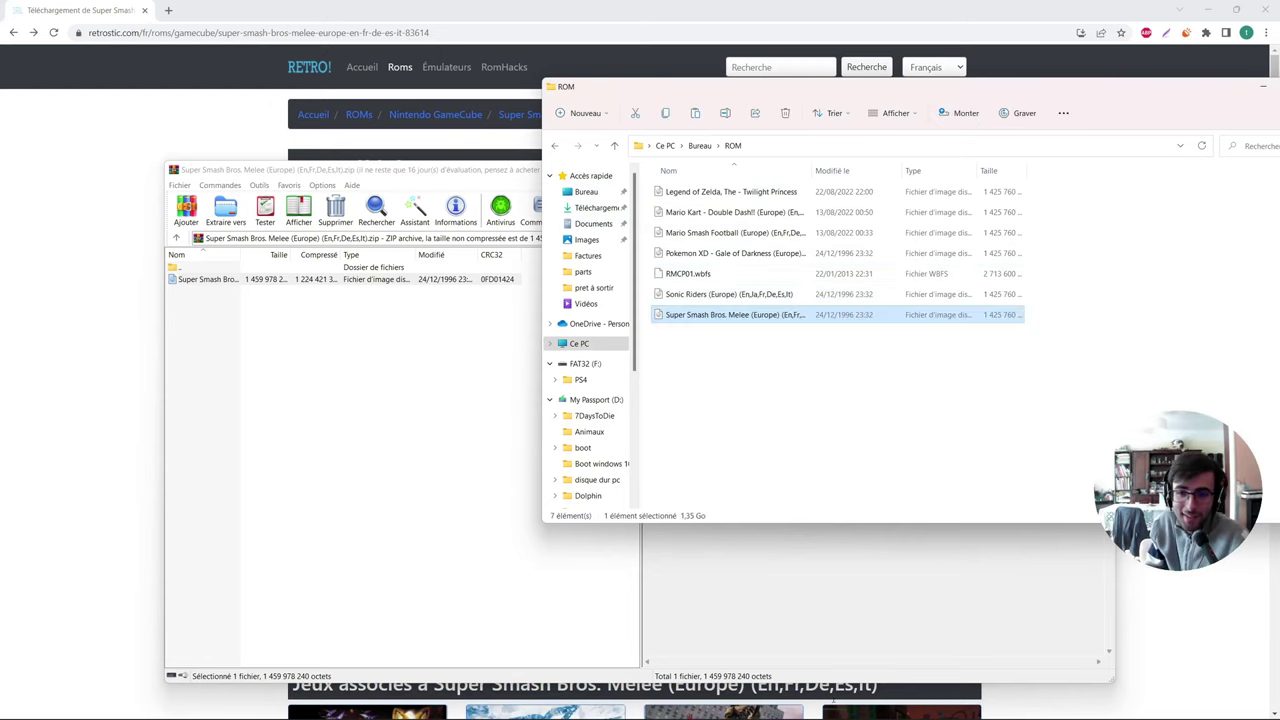
Switch to Dolphin, compare its game list side by side with the ROM folder's files, and maximize the Dolphin window.
mouse_move(871, 716)
click(805, 706)
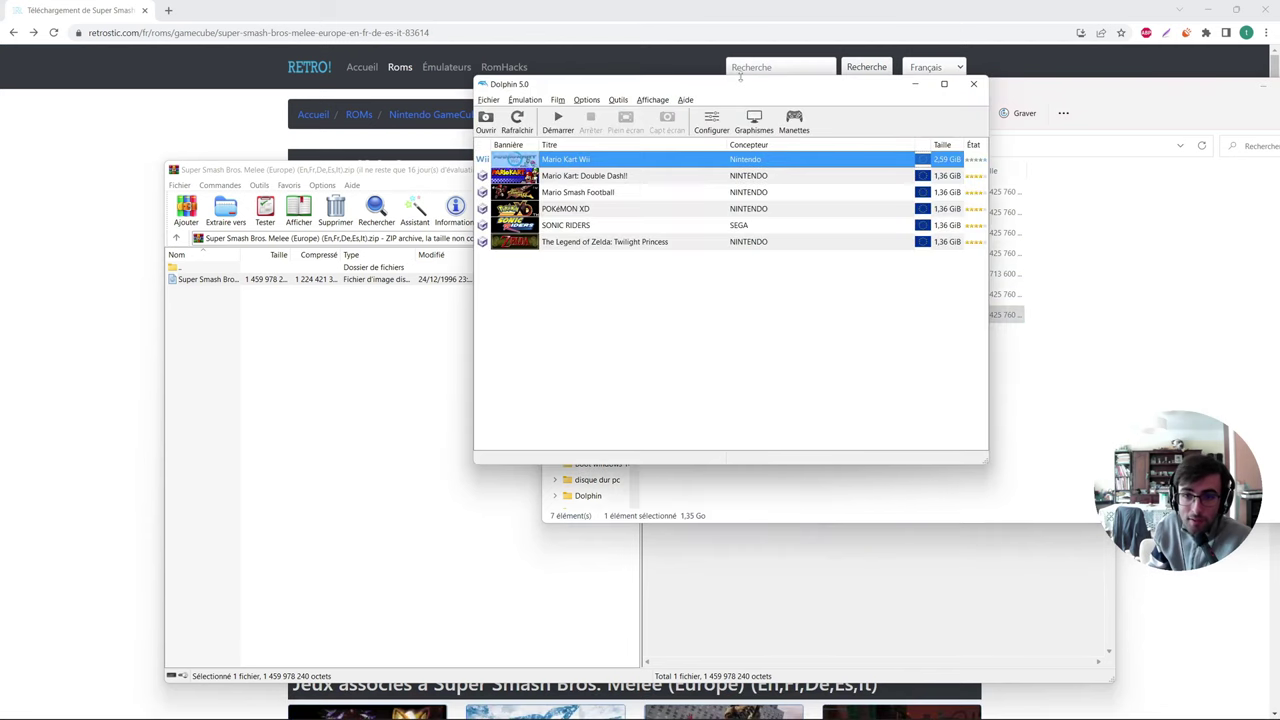
drag(740, 82, 288, 88)
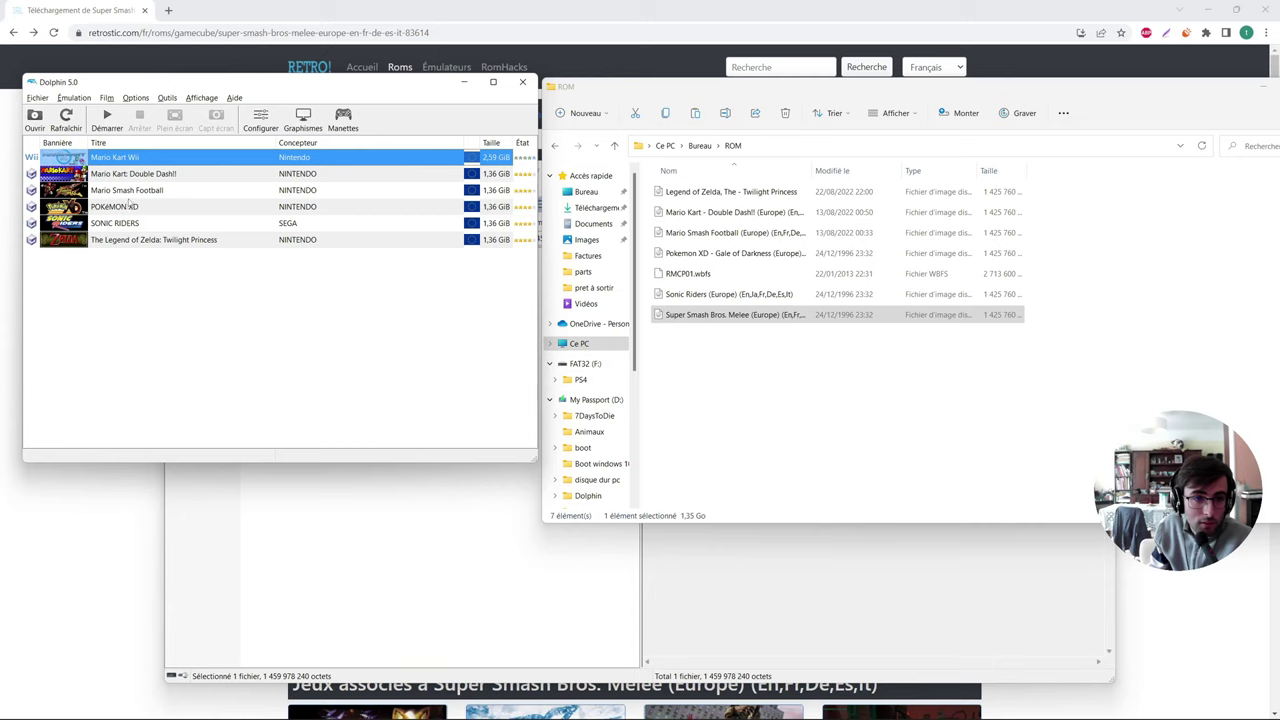
click(690, 275)
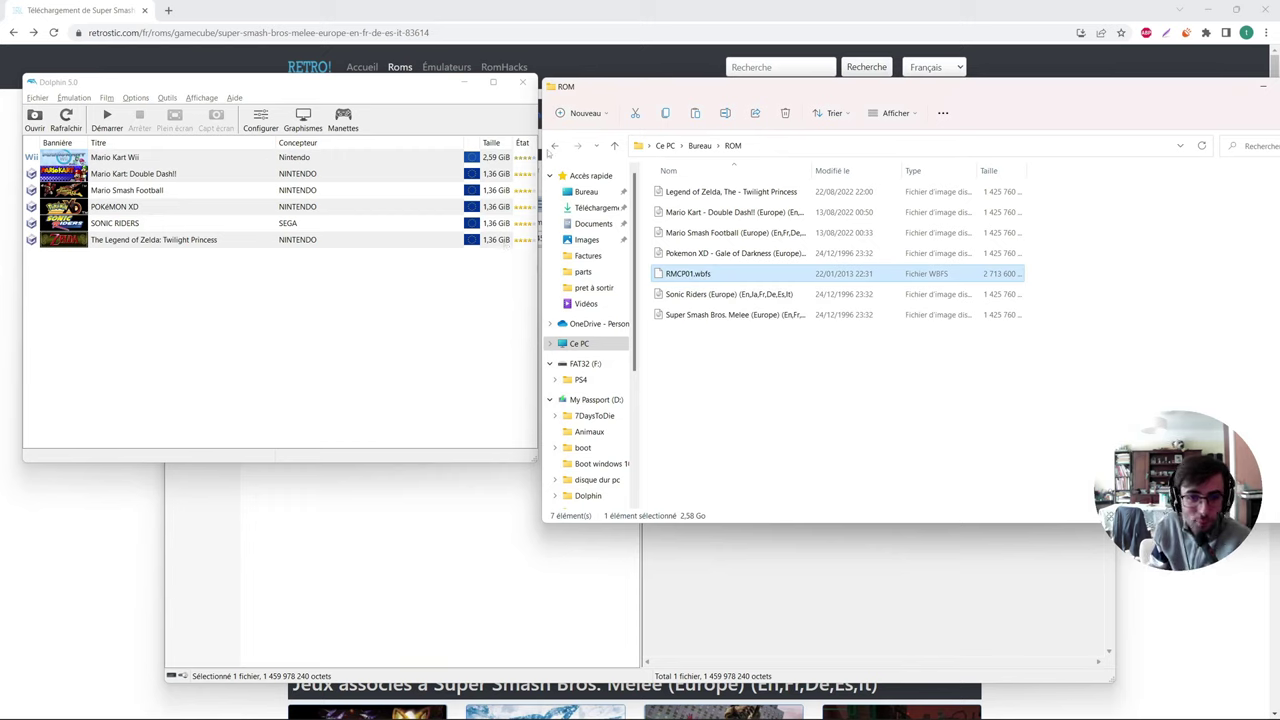
click(740, 315)
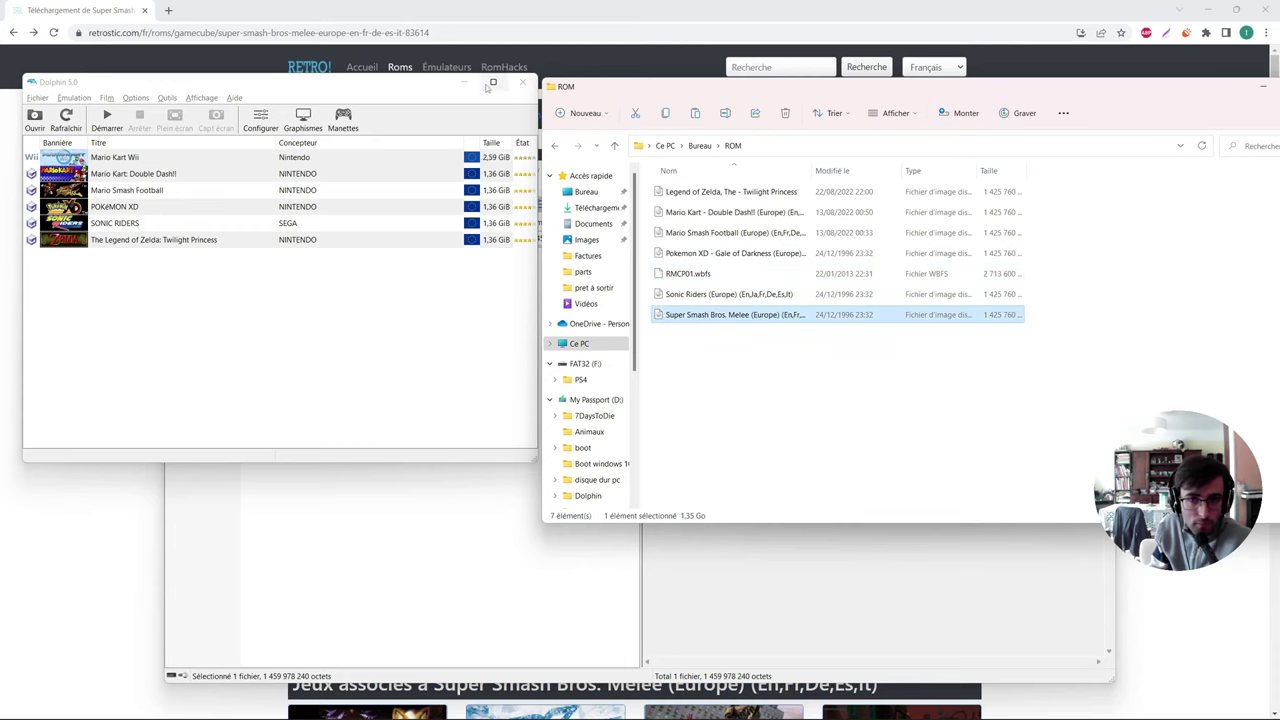
drag(408, 86, 850, 100)
click(933, 96)
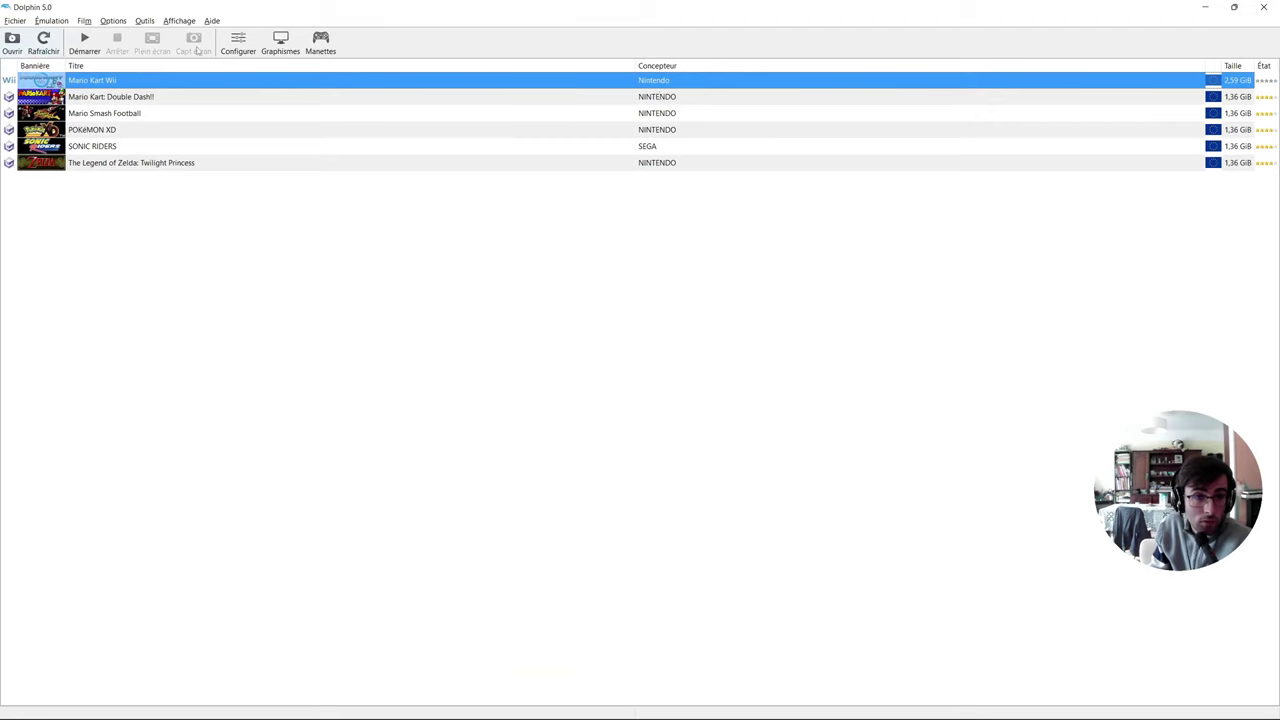
click(14, 21)
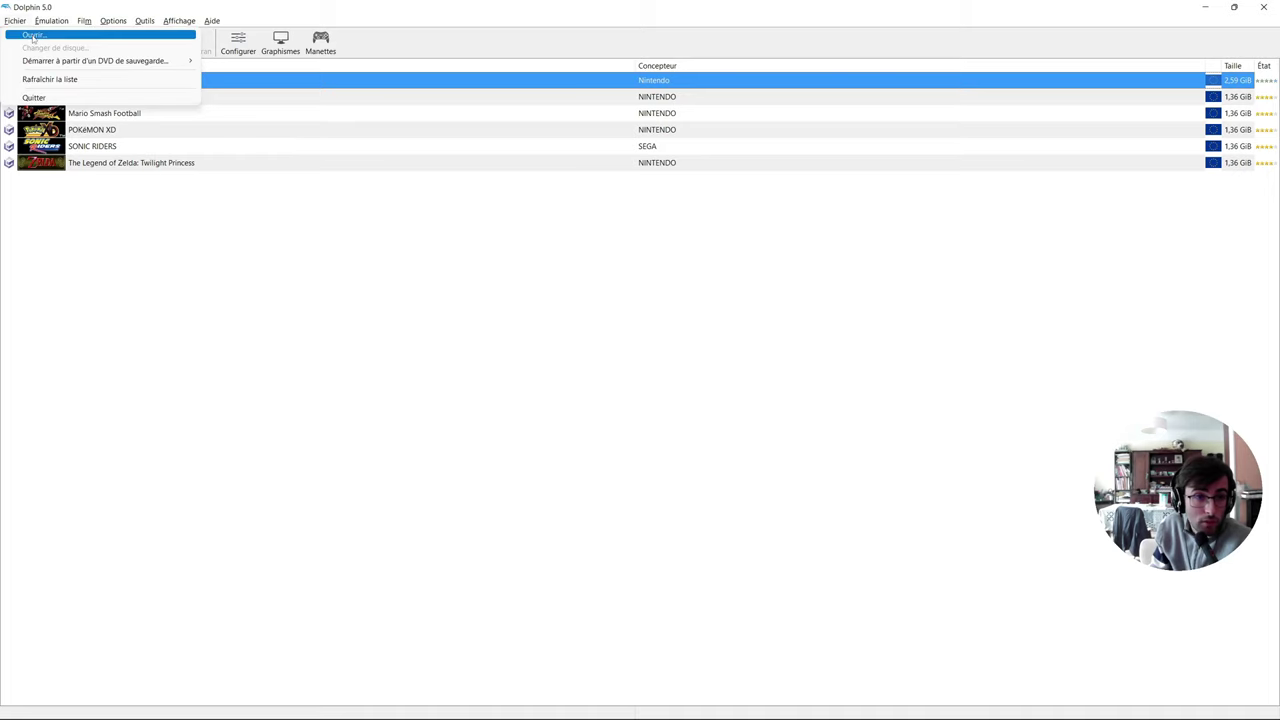
click(34, 34)
click(624, 36)
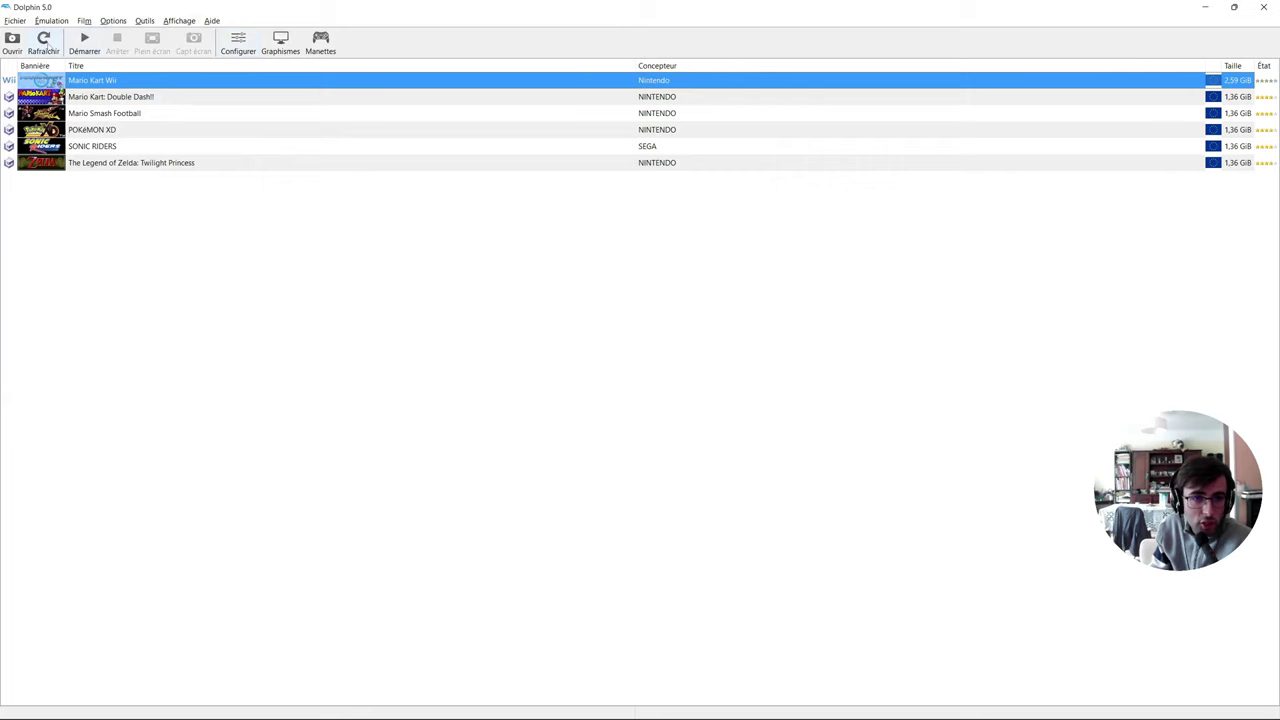